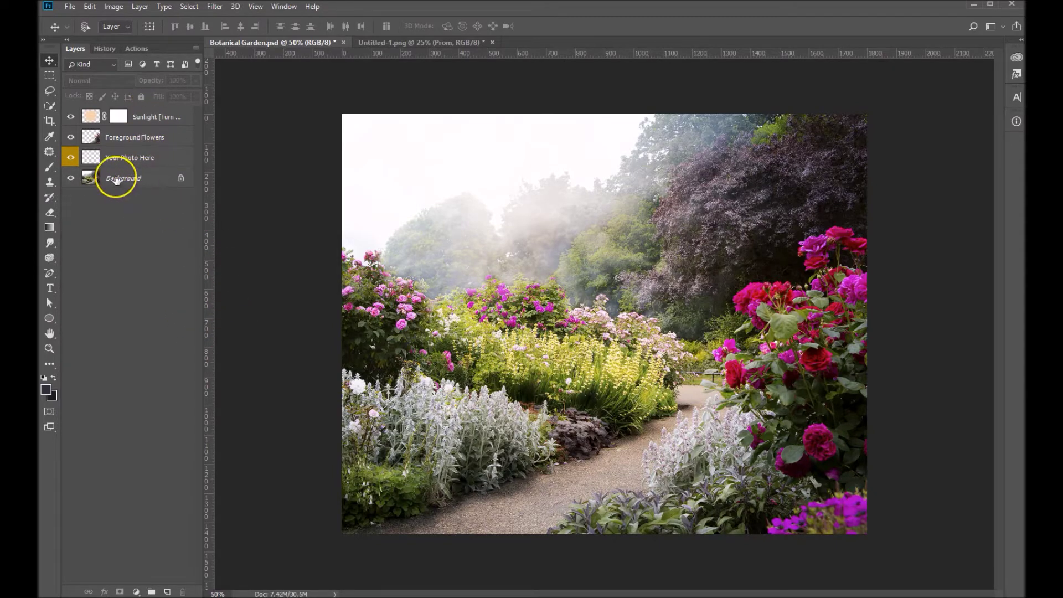
# Step: Hide the Sunlight layer in Botanical Garden.psd so the backdrop shows without its haze
pyautogui.click(165, 159)
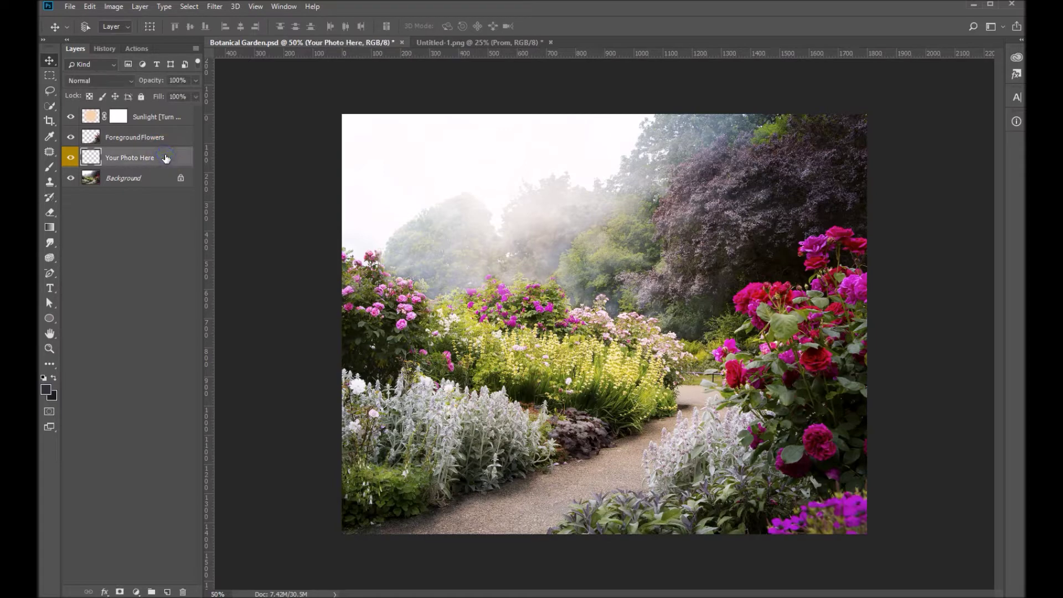
pyautogui.click(145, 157)
pyautogui.moveTo(145, 157); pyautogui.dragTo(71, 118)
pyautogui.click(71, 118)
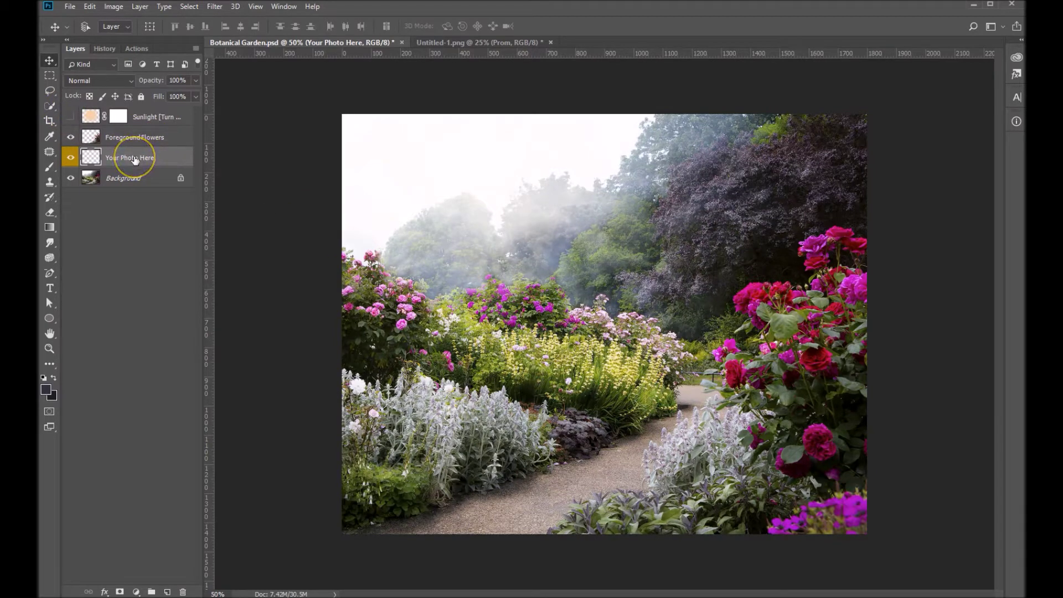
pyautogui.click(492, 41)
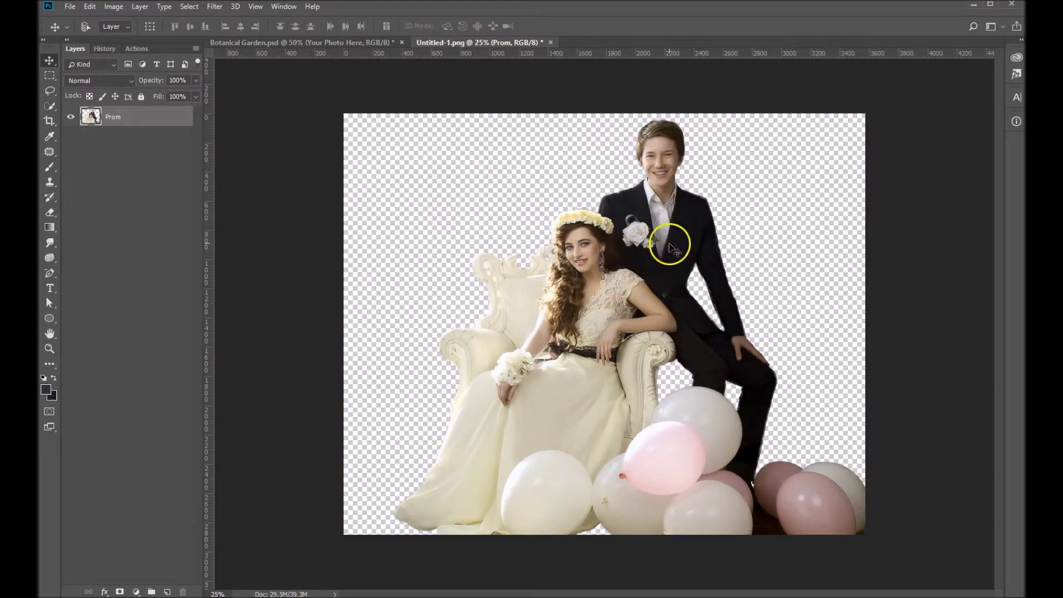
# Step: Drag the Prom couple from Untitled-1.png into Botanical Garden.psd, above Your Photo Here
pyautogui.click(636, 245)
pyautogui.moveTo(644, 262); pyautogui.dragTo(604, 321)
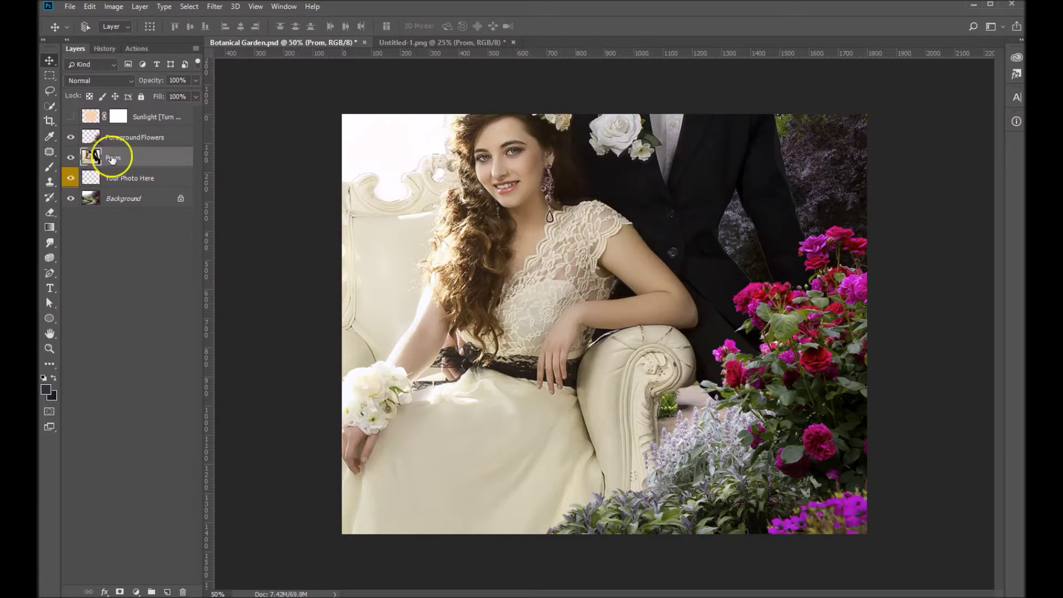
# Step: Scale the Prom couple layer to about 53% and shift it down-right among the flowers
pyautogui.click(113, 6)
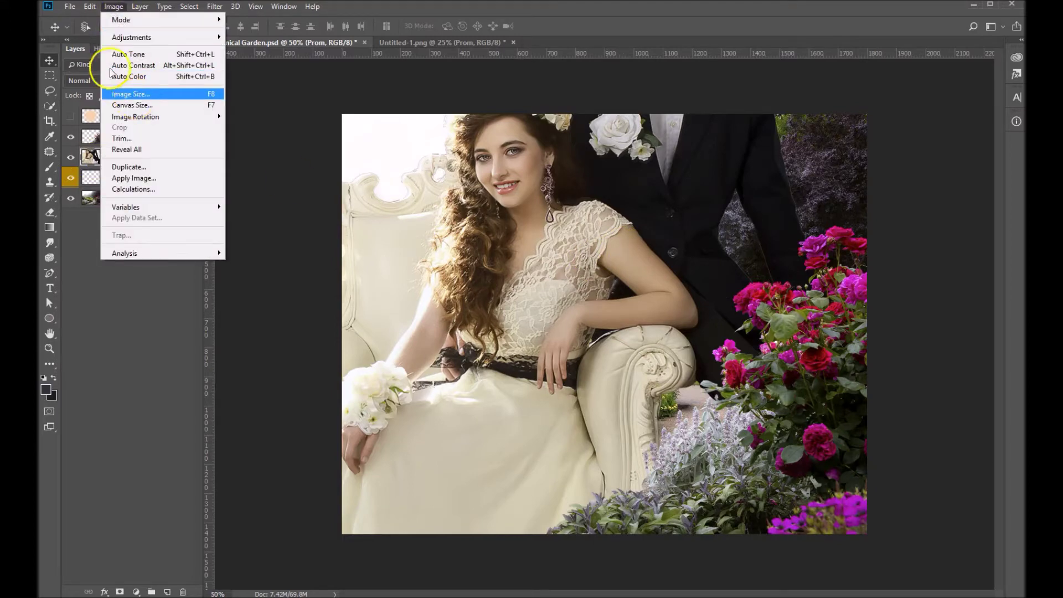
pyautogui.click(97, 6)
pyautogui.moveTo(137, 262)
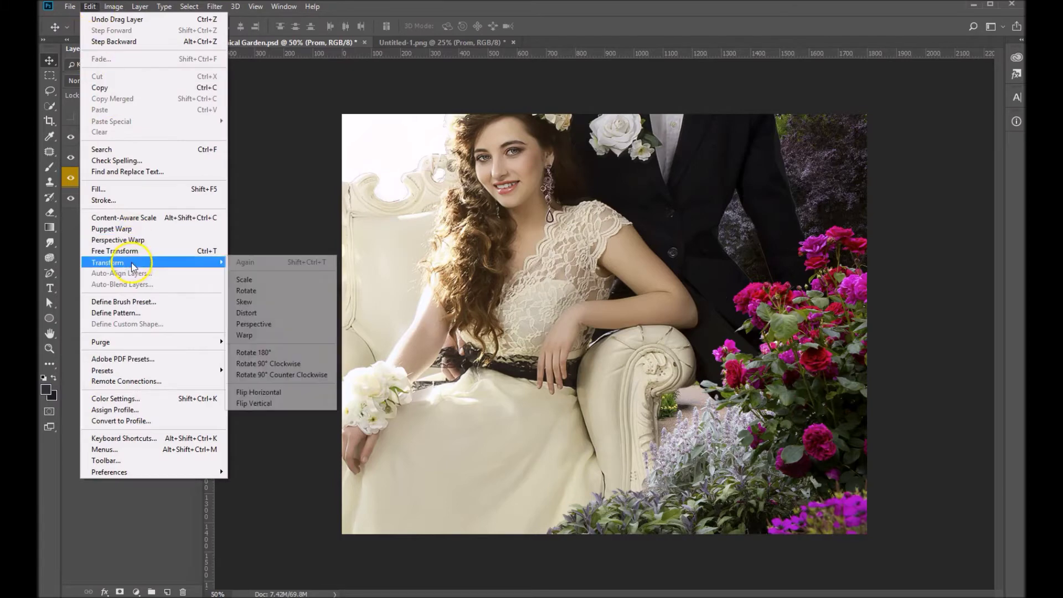
pyautogui.click(260, 280)
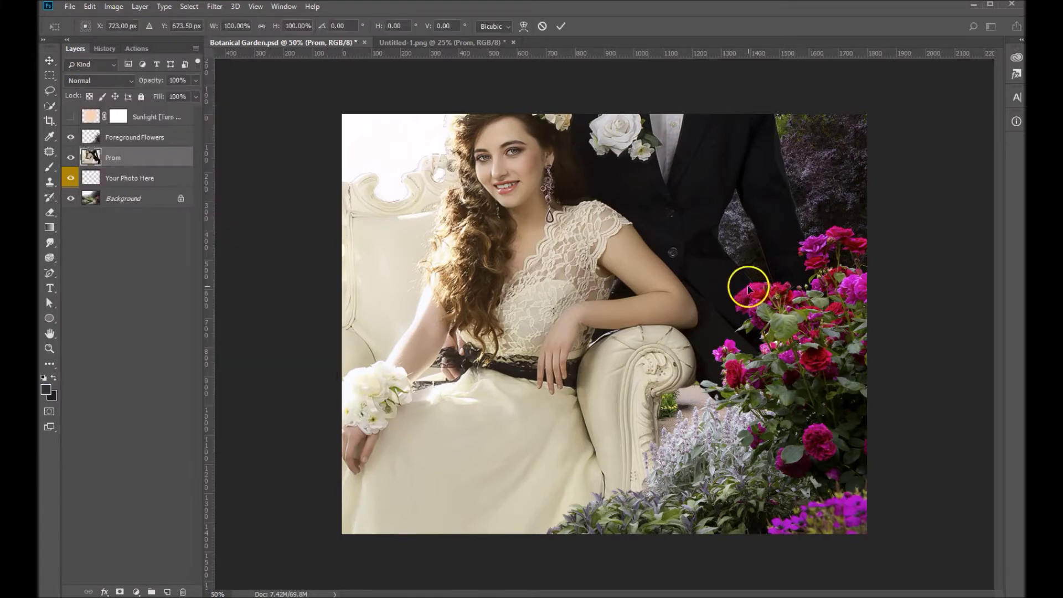
pyautogui.keyDown('ctrl'); pyautogui.keyDown('alt'); pyautogui.click(769, 275); pyautogui.keyUp('alt'); pyautogui.keyUp('ctrl')
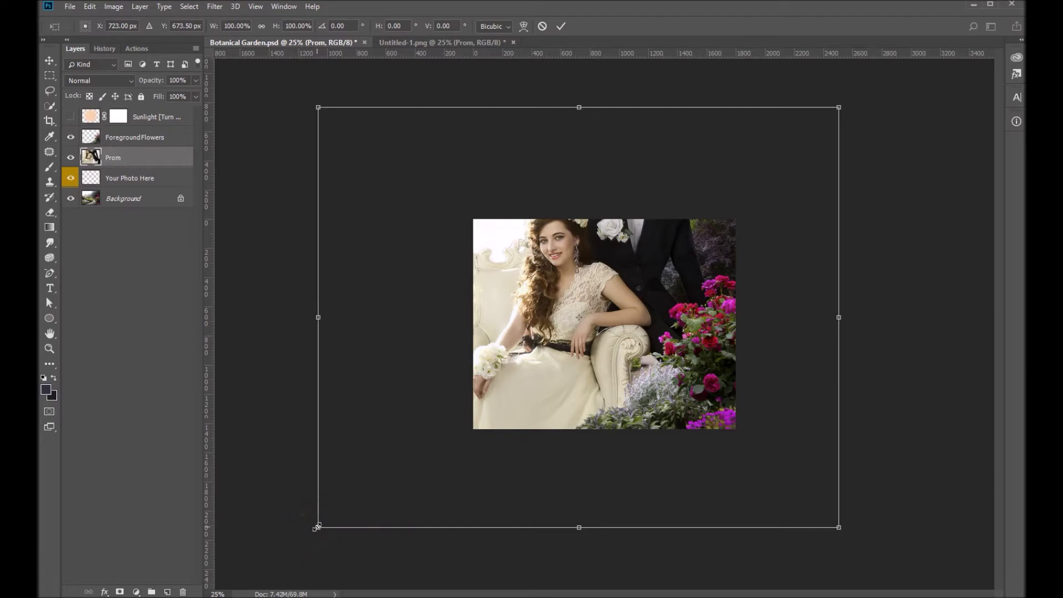
pyautogui.moveTo(316, 526); pyautogui.dragTo(431, 423)
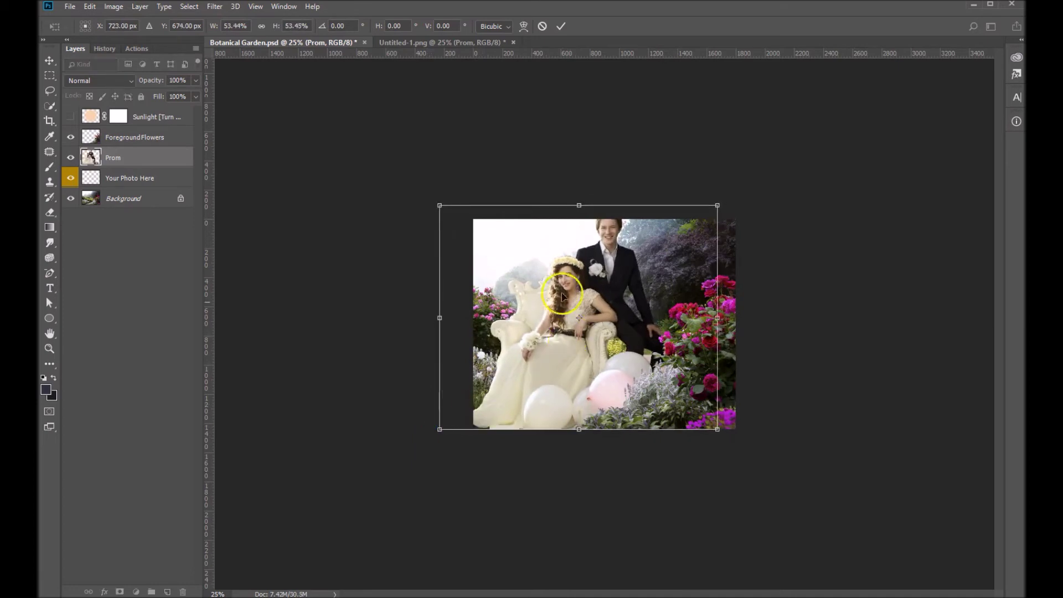
pyautogui.moveTo(567, 279); pyautogui.dragTo(593, 305)
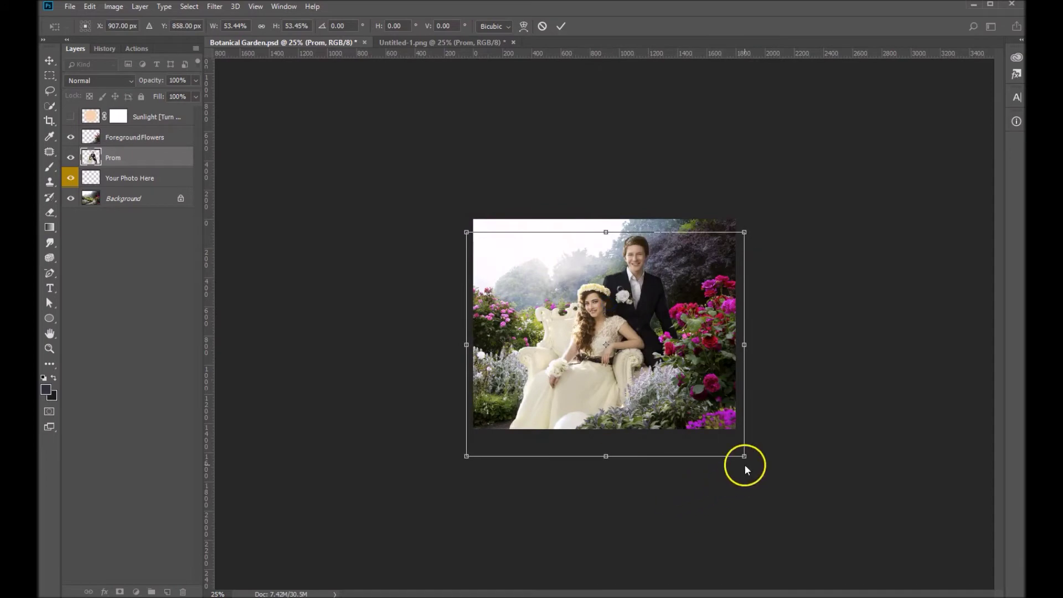
# Step: At 50% zoom, shrink the couple to 48.43%, nudge it up-left, and commit
pyautogui.hotkey('ctrl', '+')
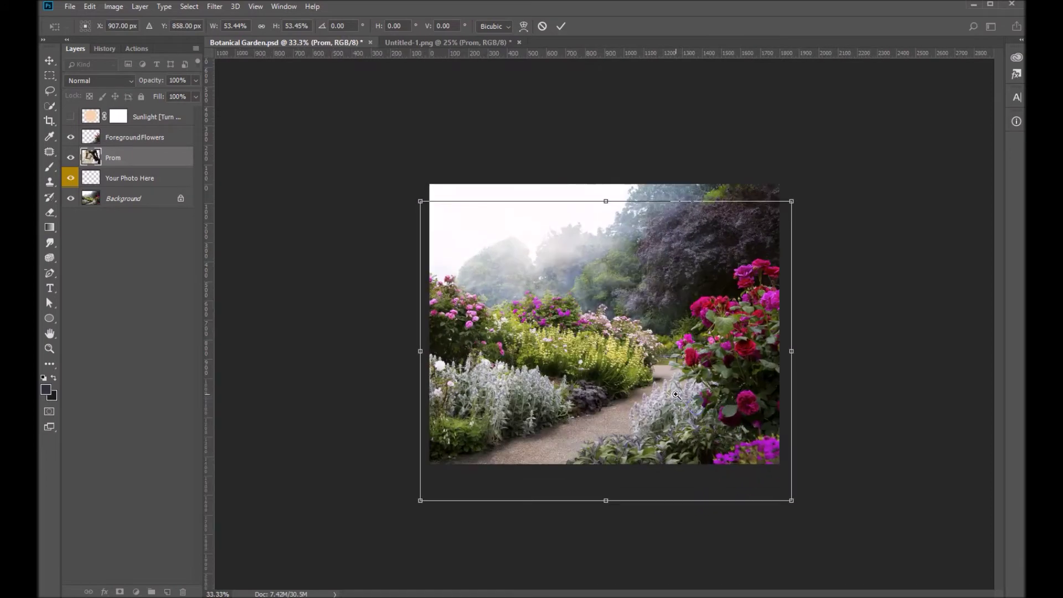
pyautogui.hotkey('ctrl', '+')
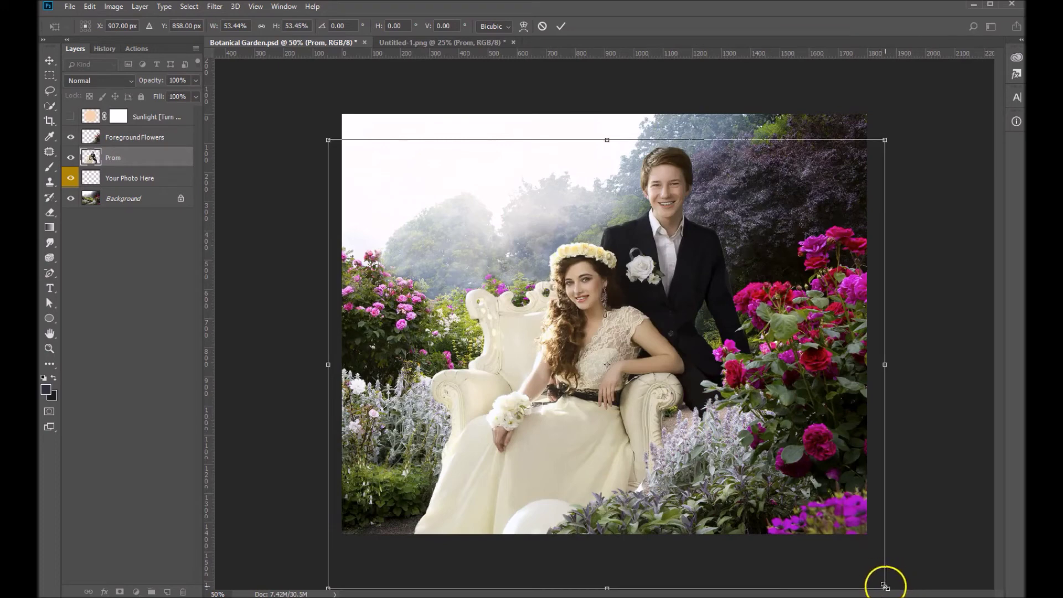
pyautogui.moveTo(885, 586); pyautogui.dragTo(858, 567)
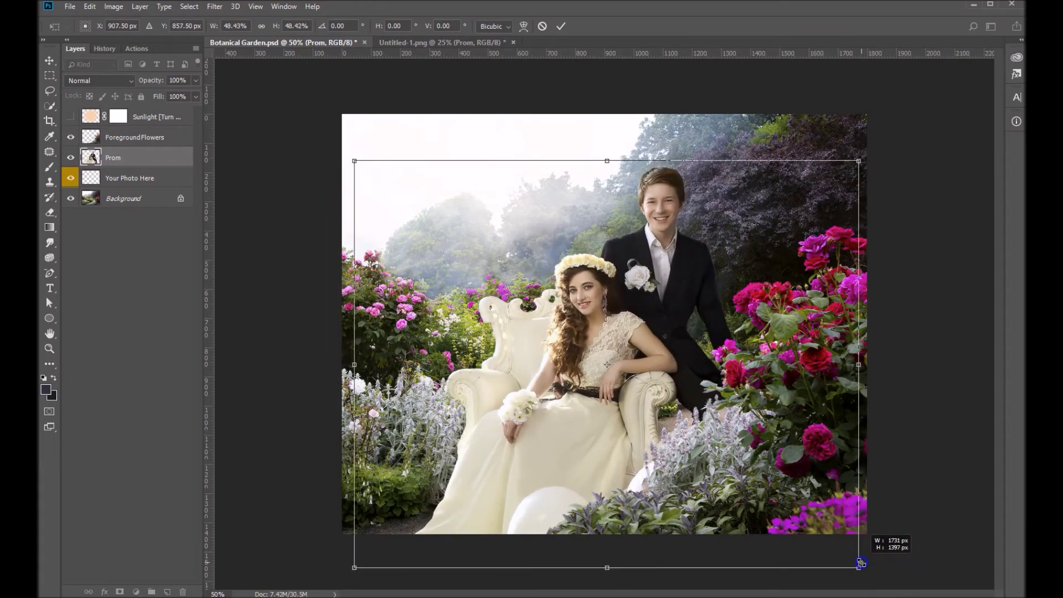
pyautogui.moveTo(657, 347)
pyautogui.mouseDown()
pyautogui.moveTo(649, 300)
pyautogui.moveTo(621, 341)
pyautogui.moveTo(655, 338)
pyautogui.moveTo(662, 315)
pyautogui.moveTo(638, 286)
pyautogui.moveTo(662, 351)
pyautogui.mouseUp()
pyautogui.click(624, 363)
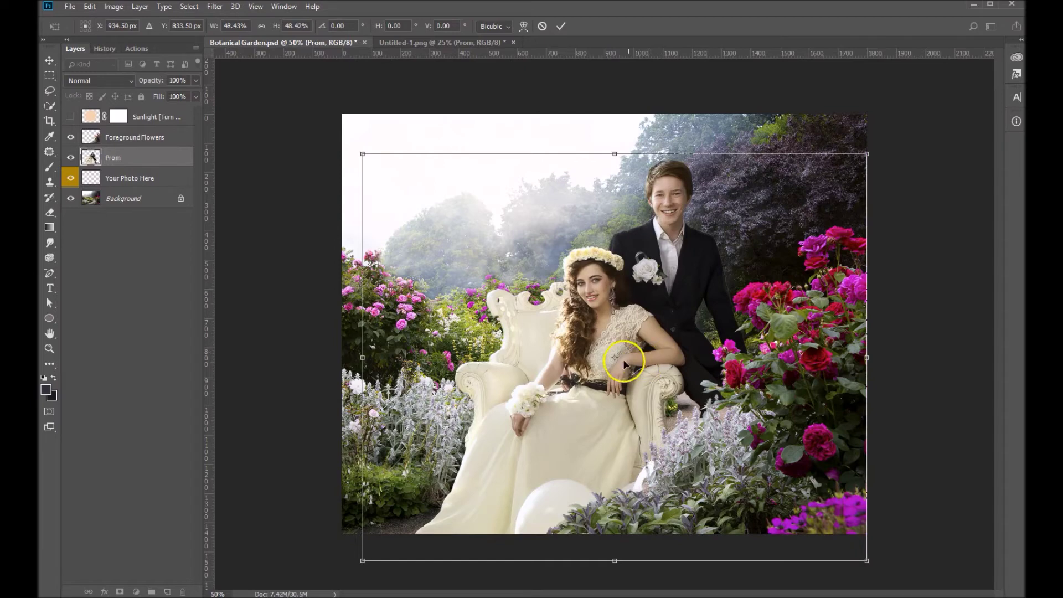
pyautogui.click(315, 271)
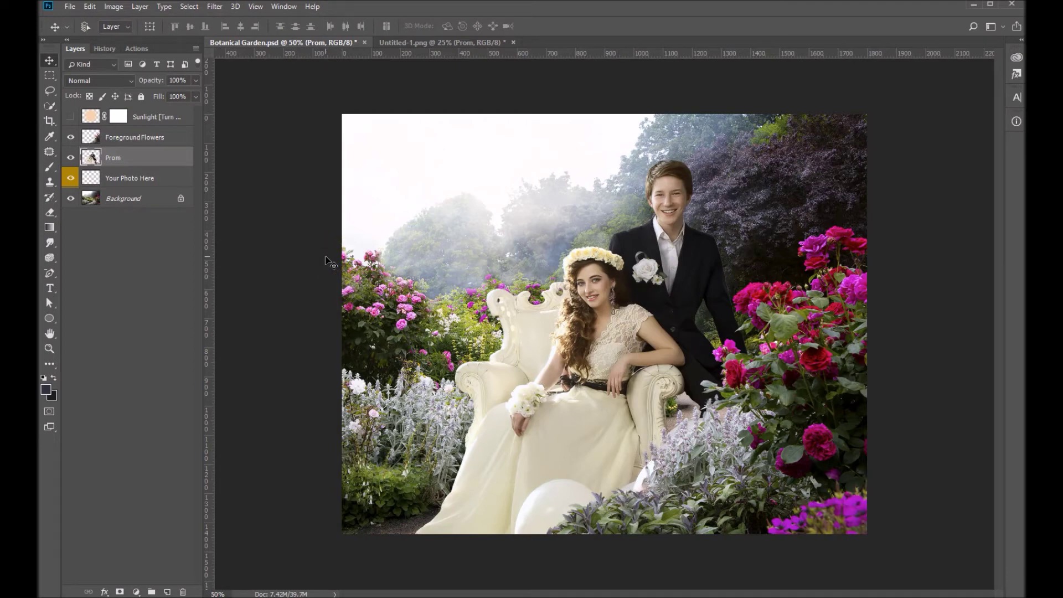
# Step: Make the Sunlight layer visible again and lower its Fill to about 30%
pyautogui.click(726, 355)
pyautogui.click(71, 118)
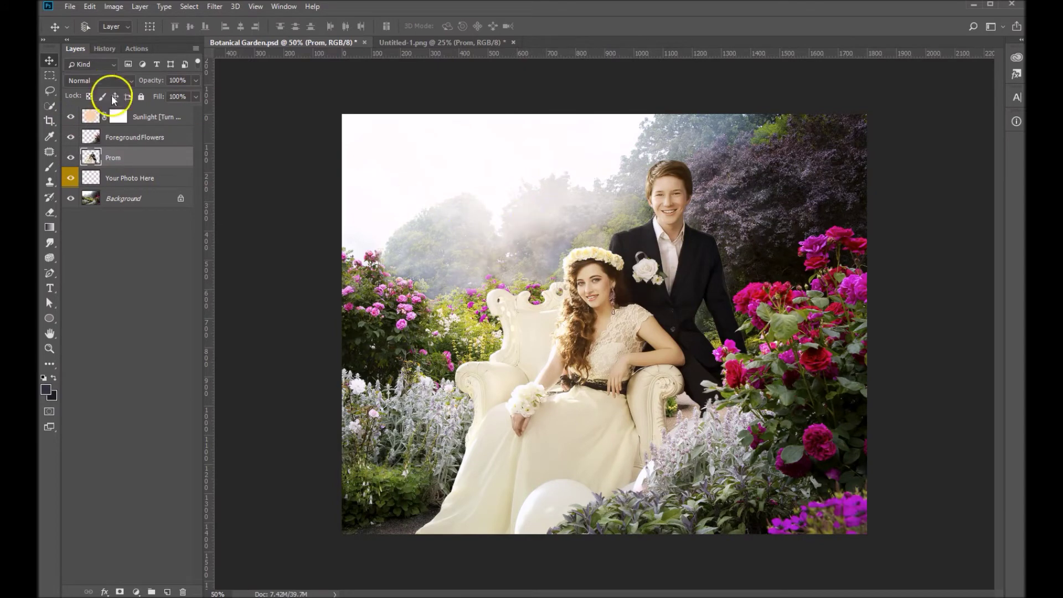
pyautogui.click(174, 116)
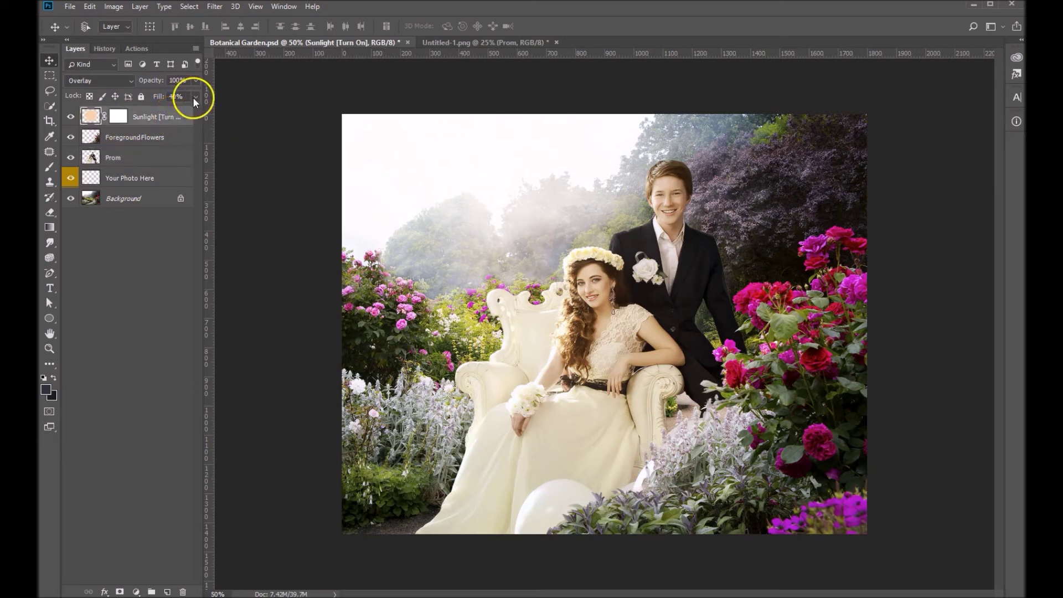
pyautogui.click(195, 97)
pyautogui.click(162, 110)
pyautogui.moveTo(163, 112)
pyautogui.mouseDown()
pyautogui.moveTo(177, 111)
pyautogui.moveTo(157, 111)
pyautogui.mouseUp()
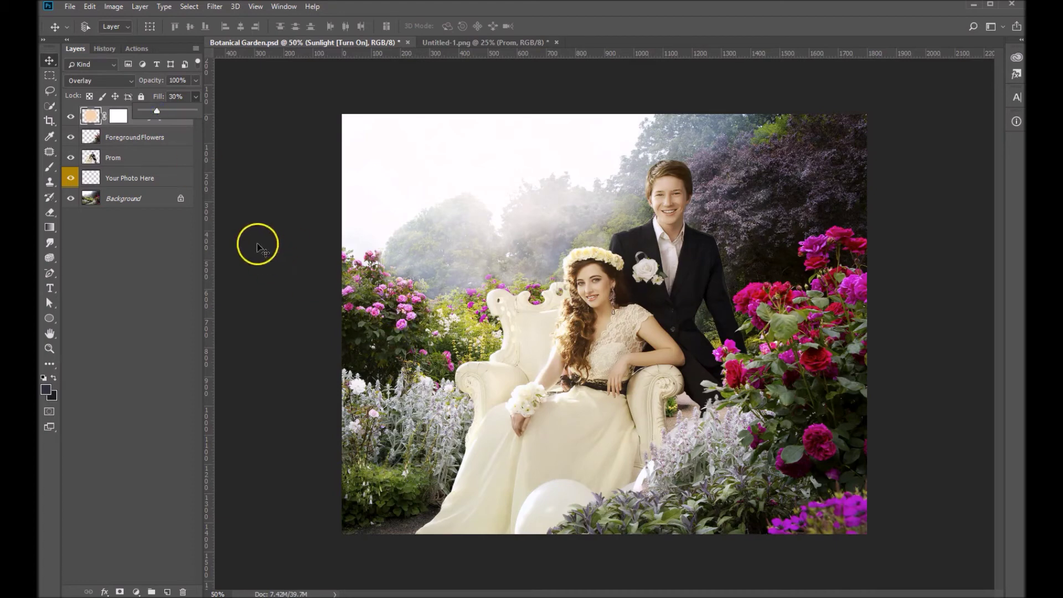
pyautogui.click(173, 297)
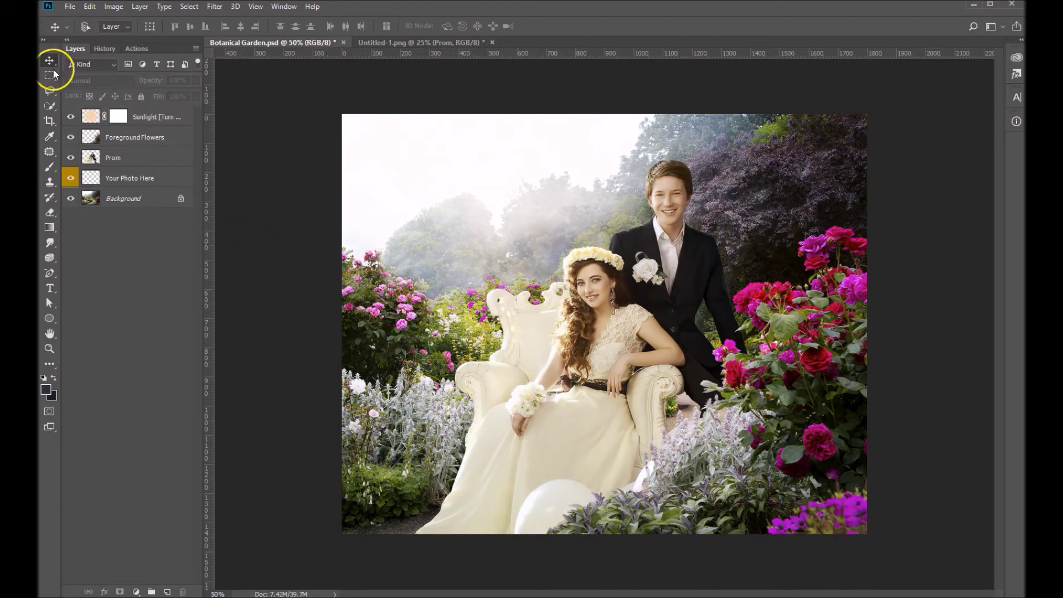
# Step: Select the Sunlight layer and reposition its glow on the canvas behind the couple
pyautogui.click(562, 302)
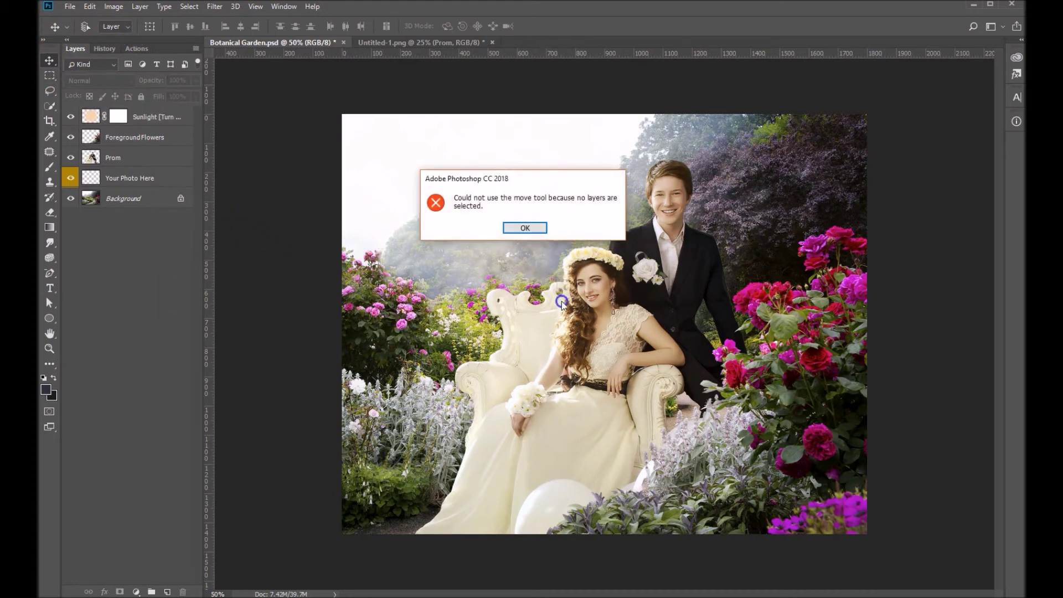
pyautogui.click(524, 227)
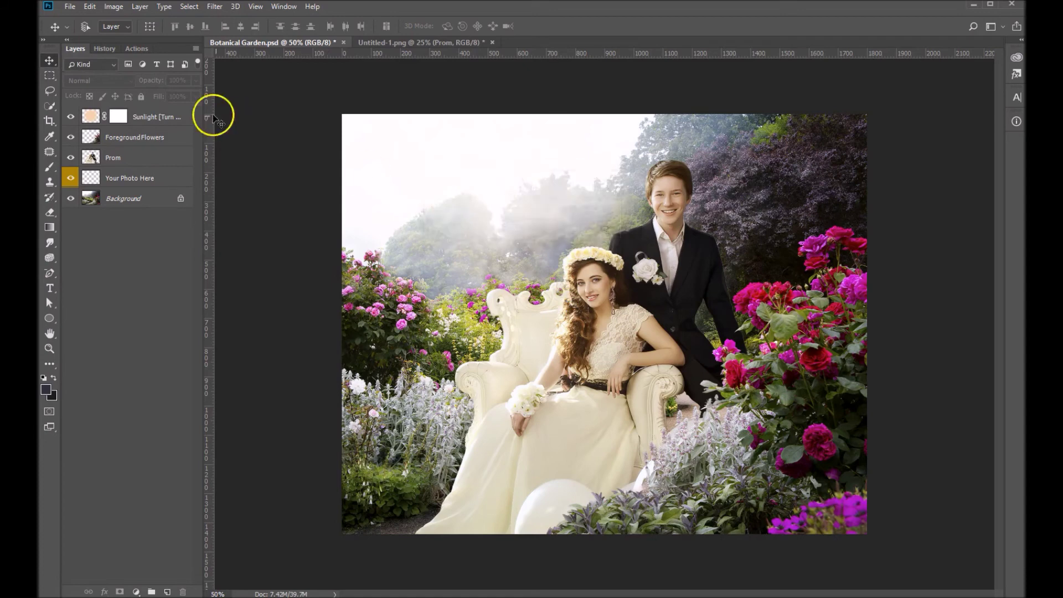
pyautogui.click(154, 118)
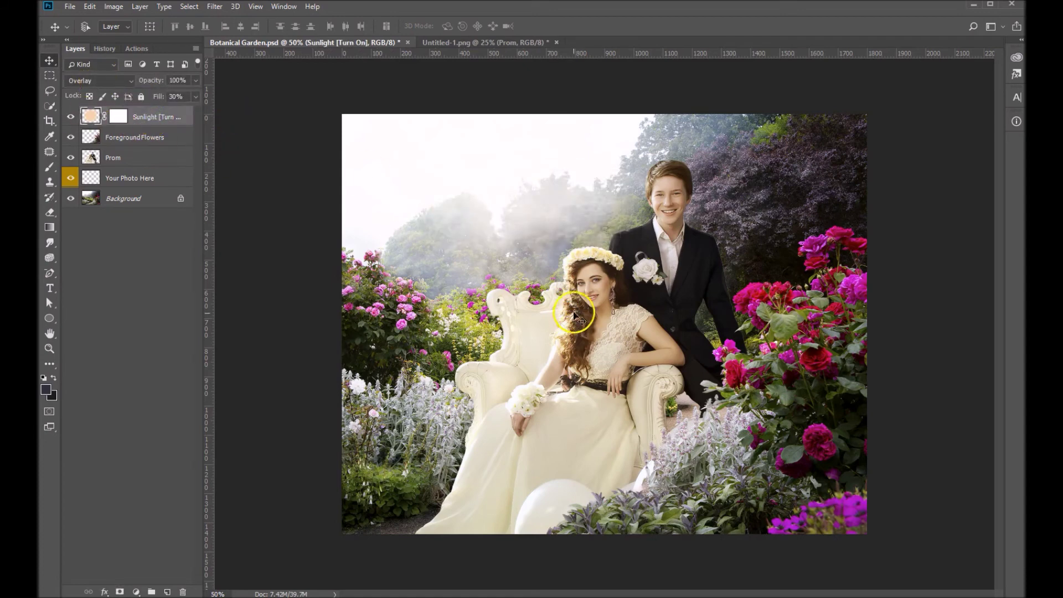
pyautogui.moveTo(540, 301); pyautogui.dragTo(504, 247)
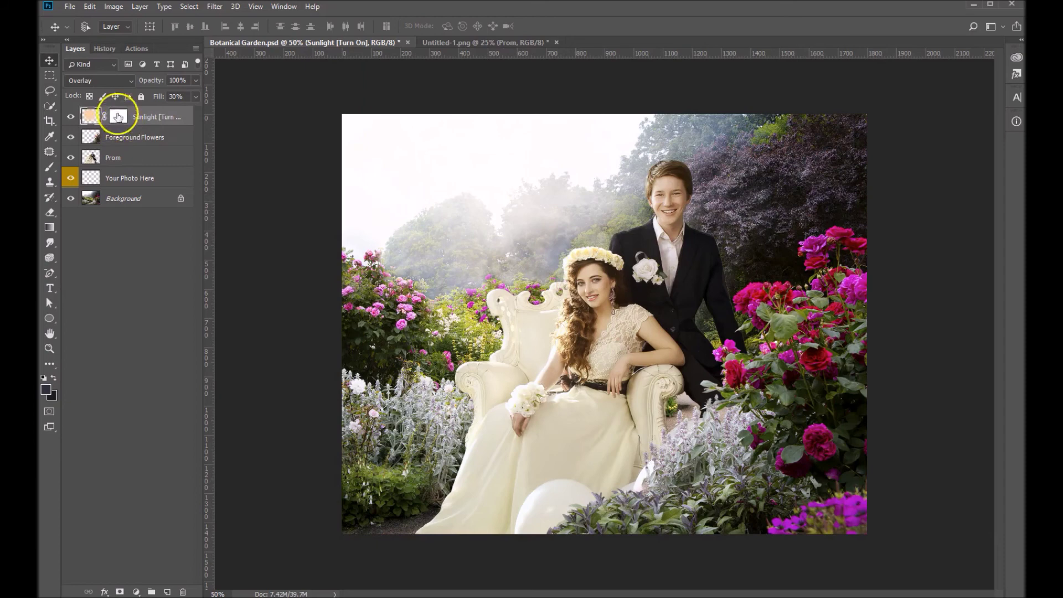
# Step: Adjust the Sunlight layer's Fill up and back down, settling near 23%
pyautogui.click(196, 97)
pyautogui.moveTo(161, 112); pyautogui.dragTo(185, 111)
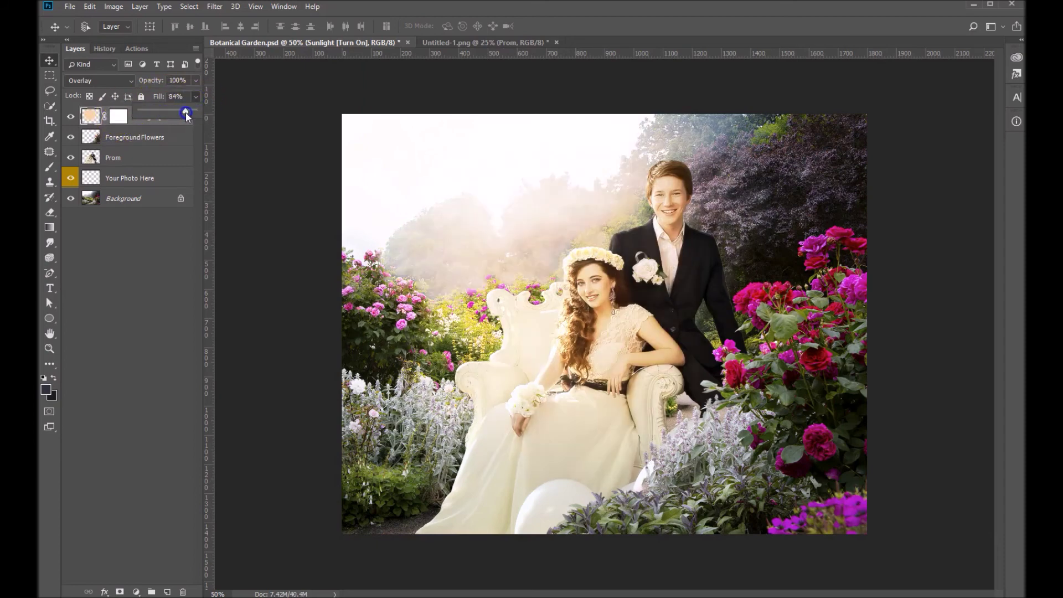
pyautogui.moveTo(554, 272); pyautogui.dragTo(490, 242)
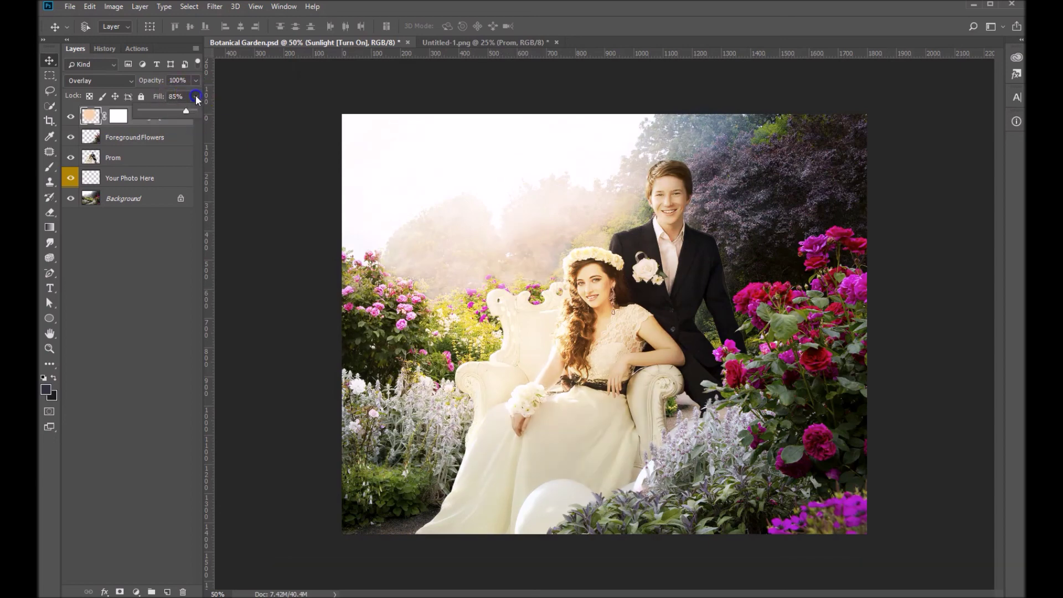
pyautogui.moveTo(168, 111); pyautogui.dragTo(158, 111)
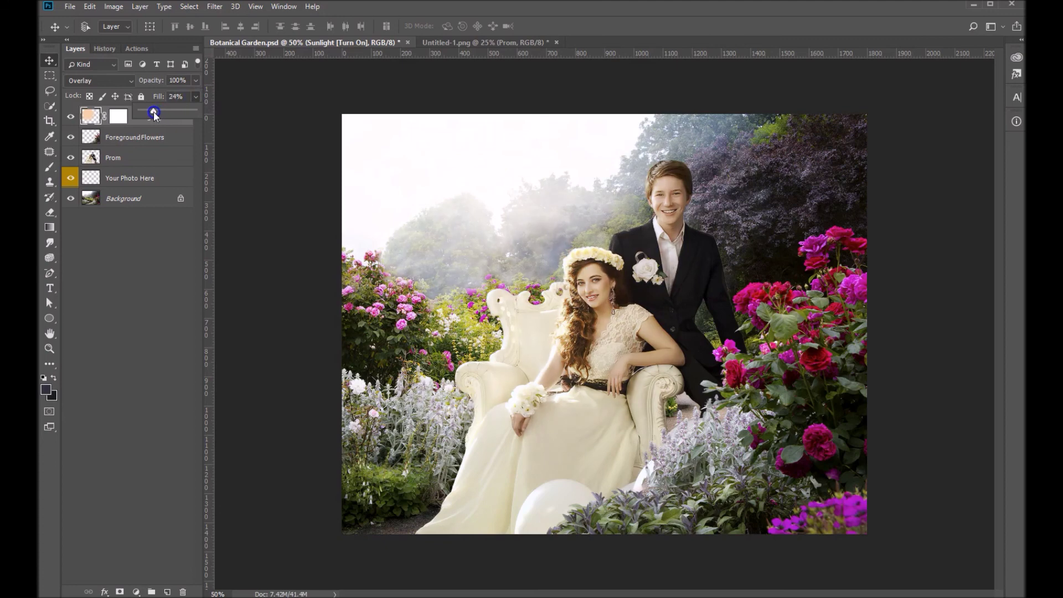